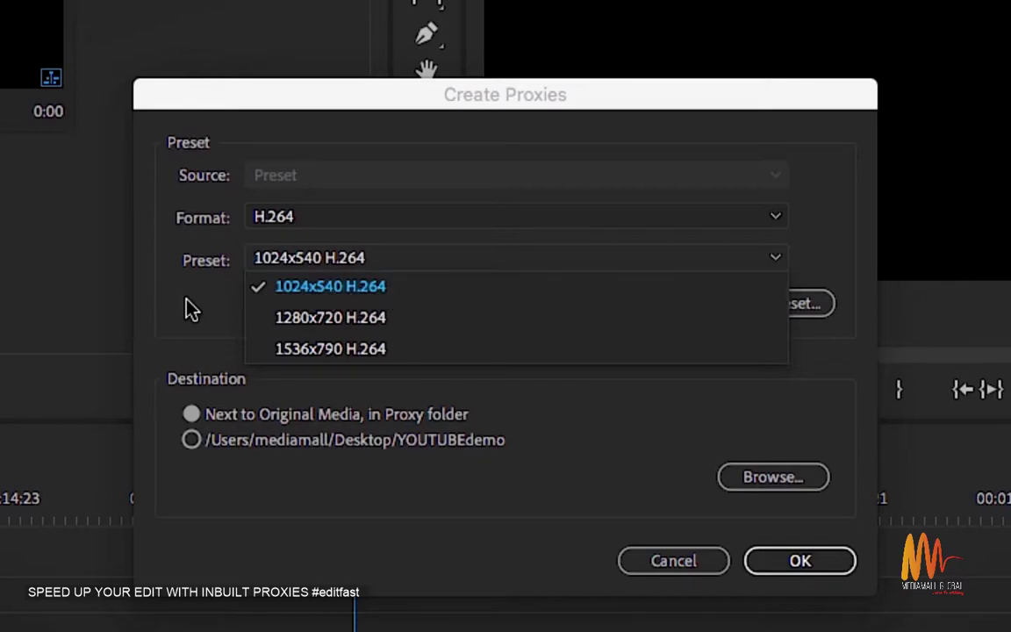
- Create 1024x540 H.264 proxies in the Proxy folder next to the original media and switch to Media Encoder
click(380, 288)
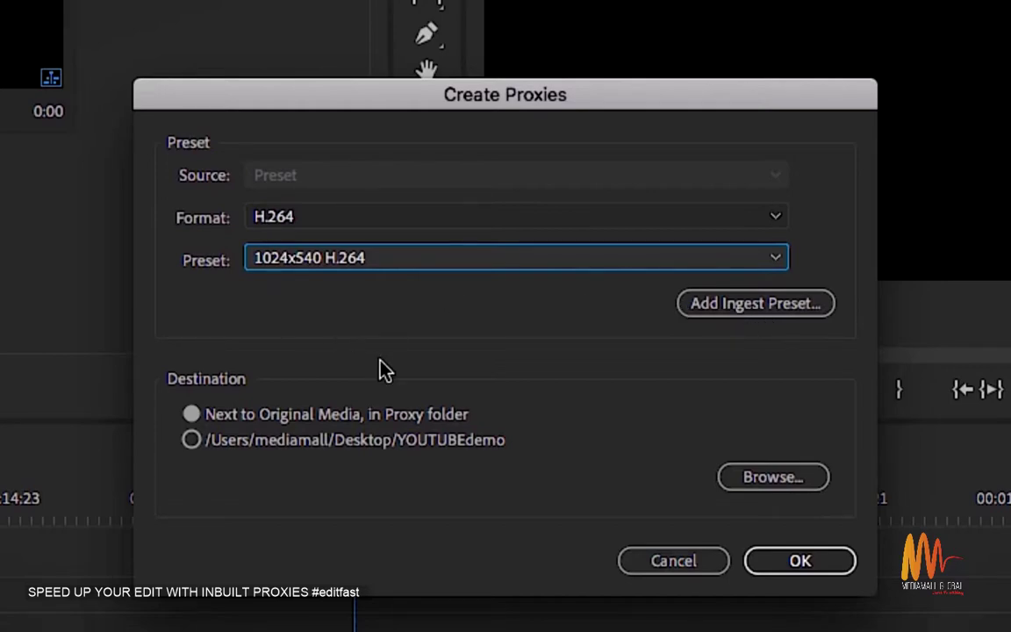
click(799, 559)
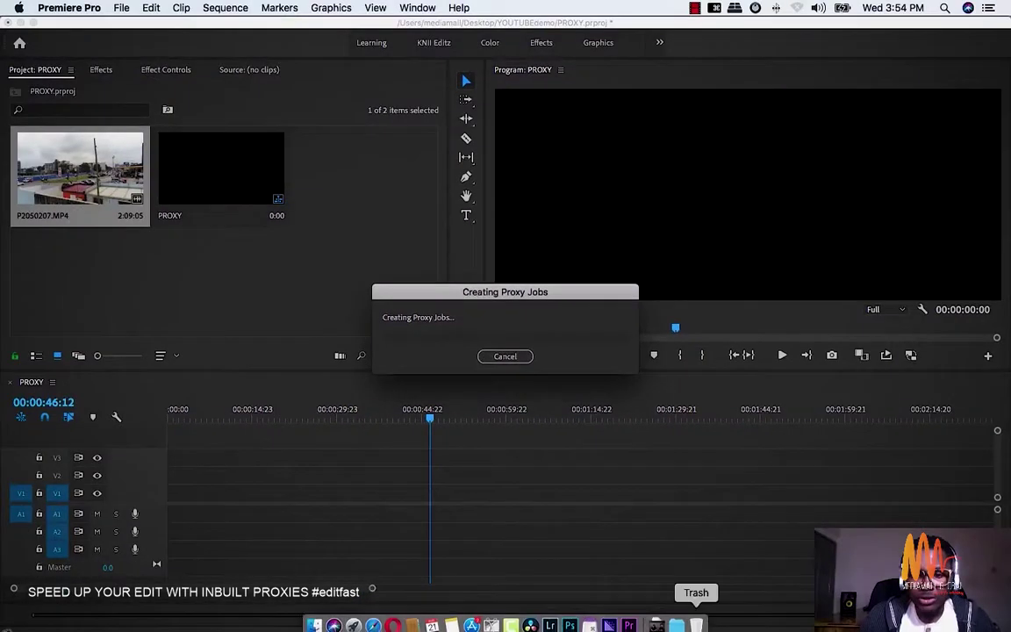
click(609, 625)
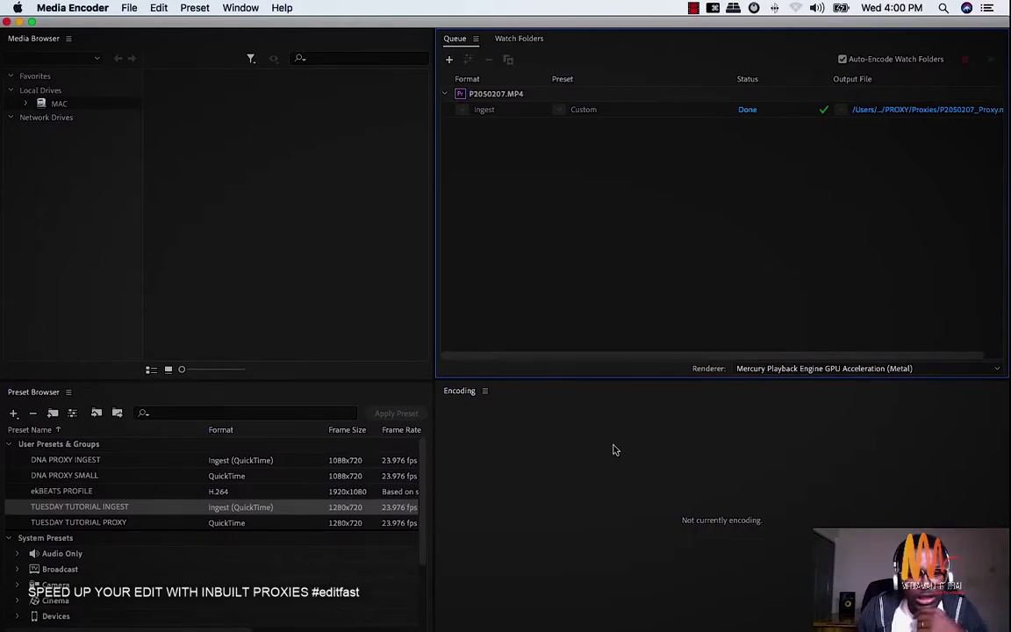
- Switch back to Premiere Pro and attach P2050207_Proxy.mp4 to the P2050207.MP4 clip, matching by file name
key(ctrl+Up)
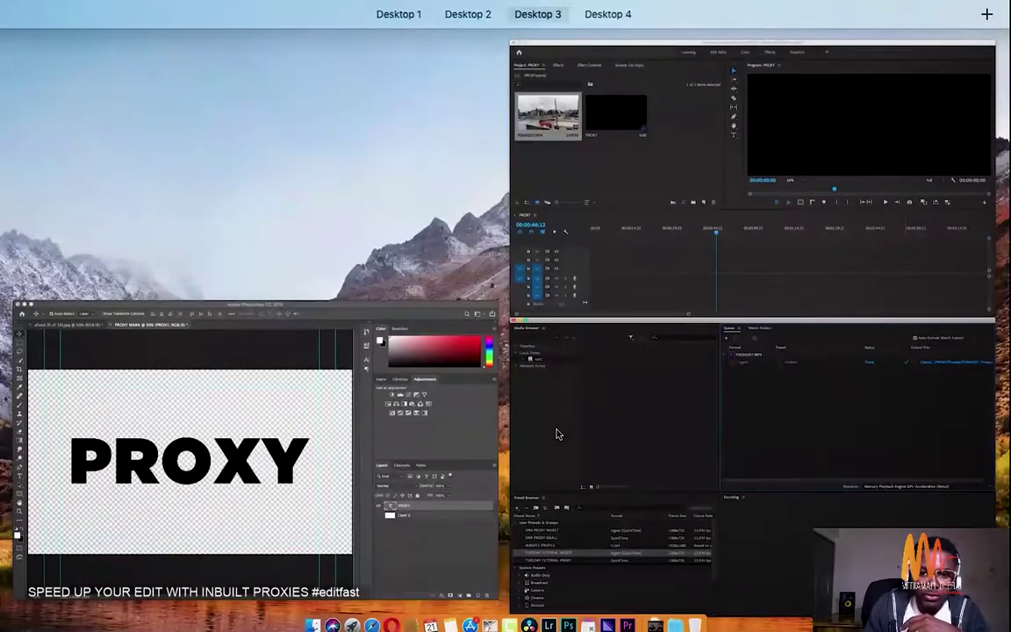
click(726, 220)
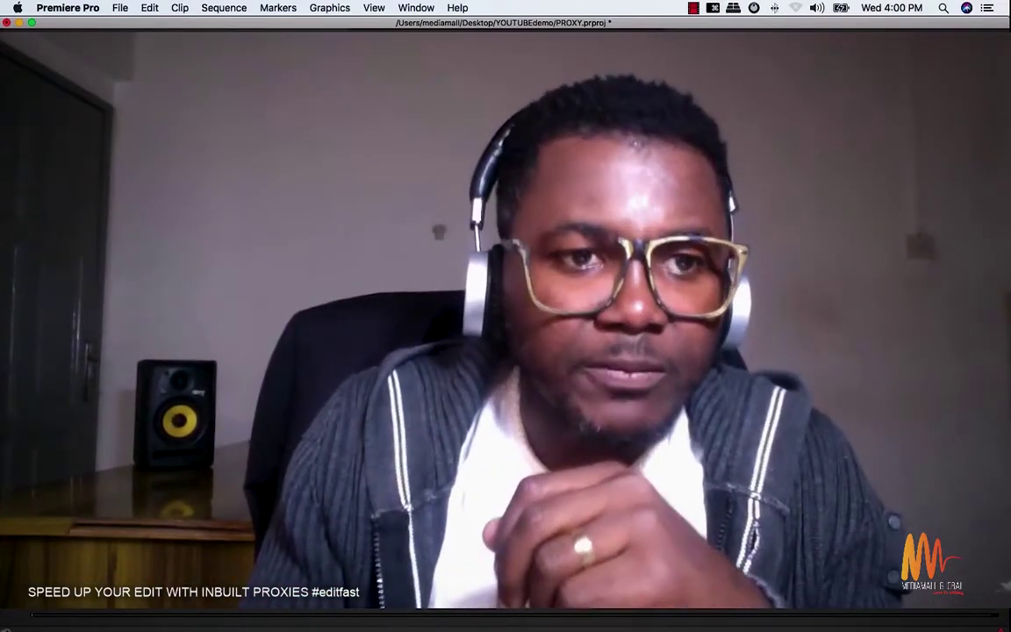
right_click(101, 193)
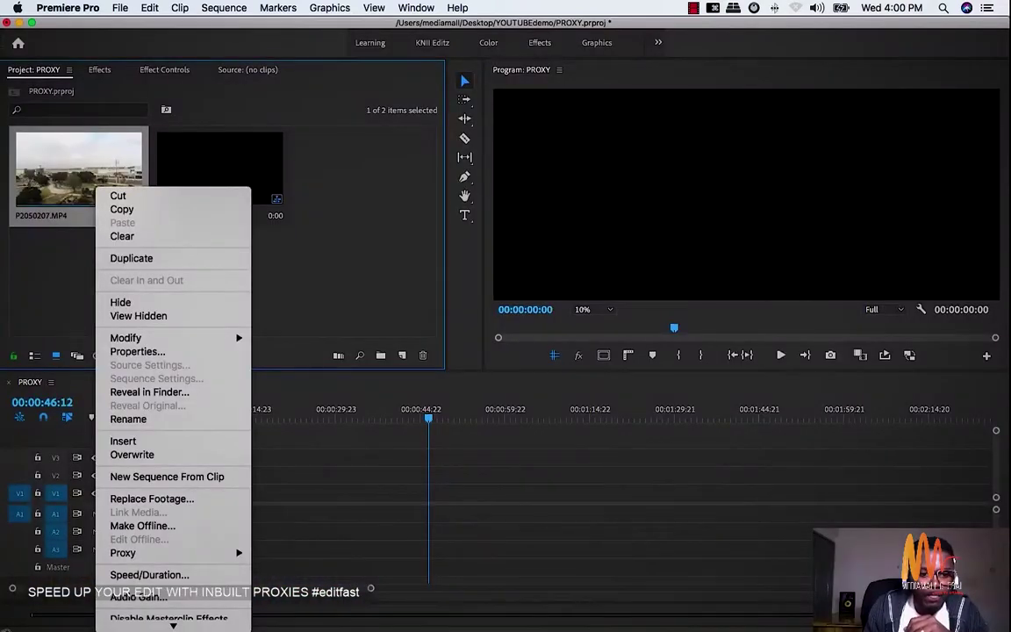
mouse_move(160, 559)
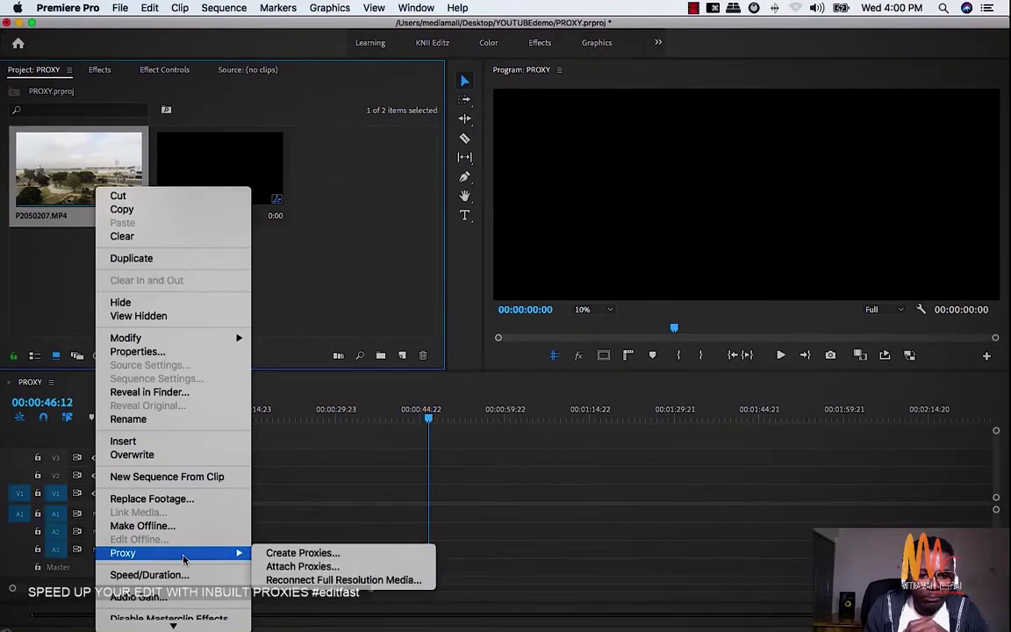
click(295, 567)
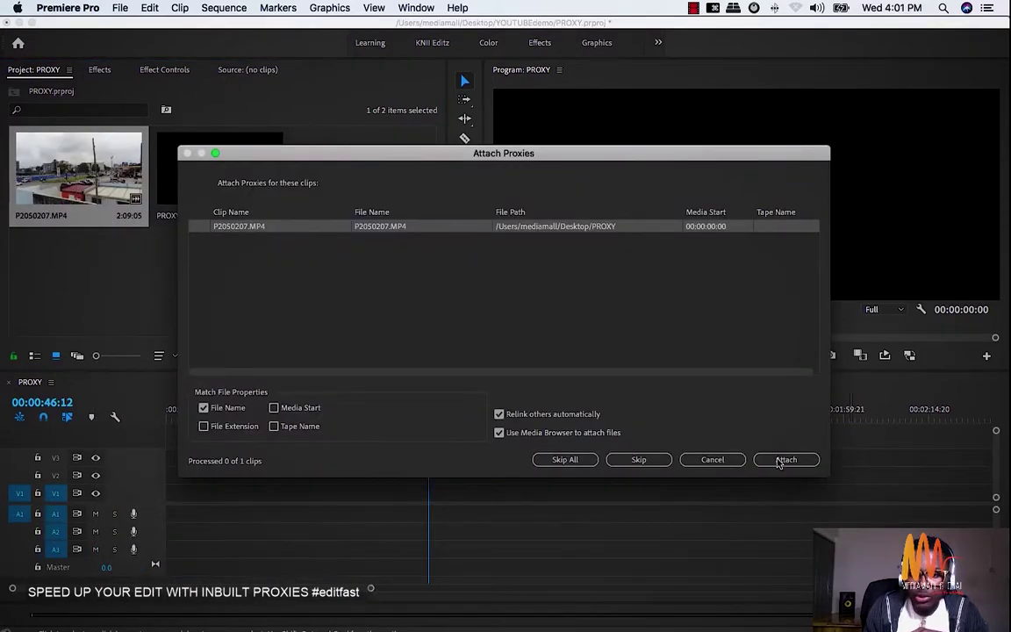
click(781, 462)
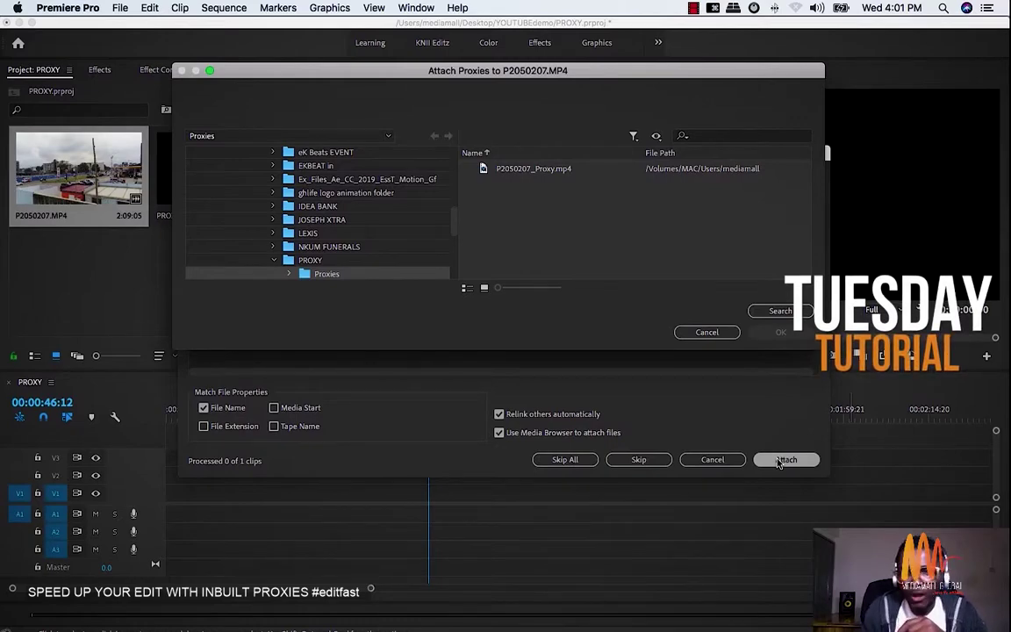
click(776, 311)
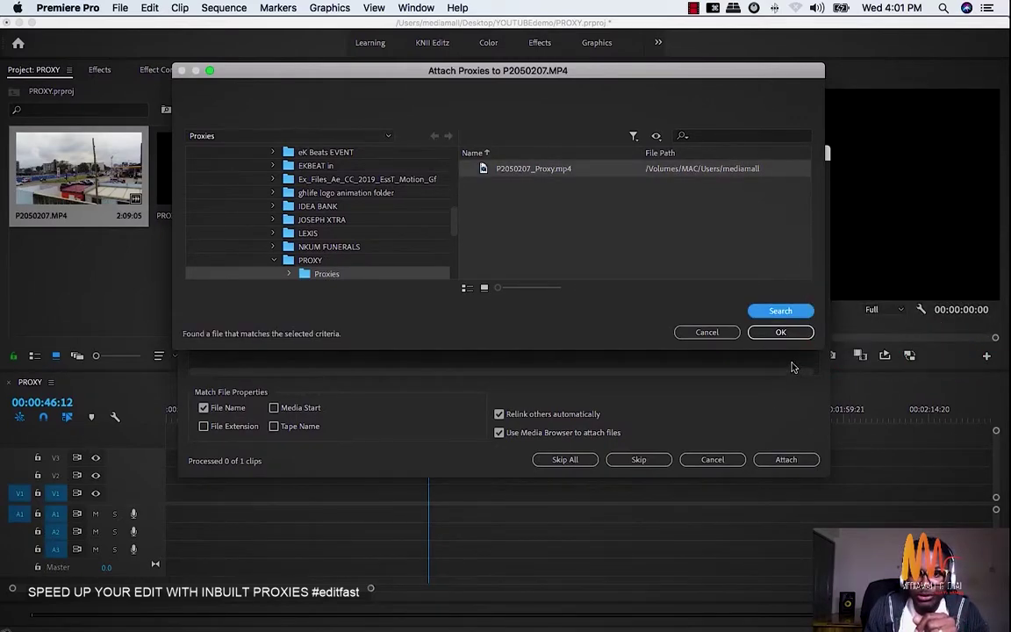
click(782, 333)
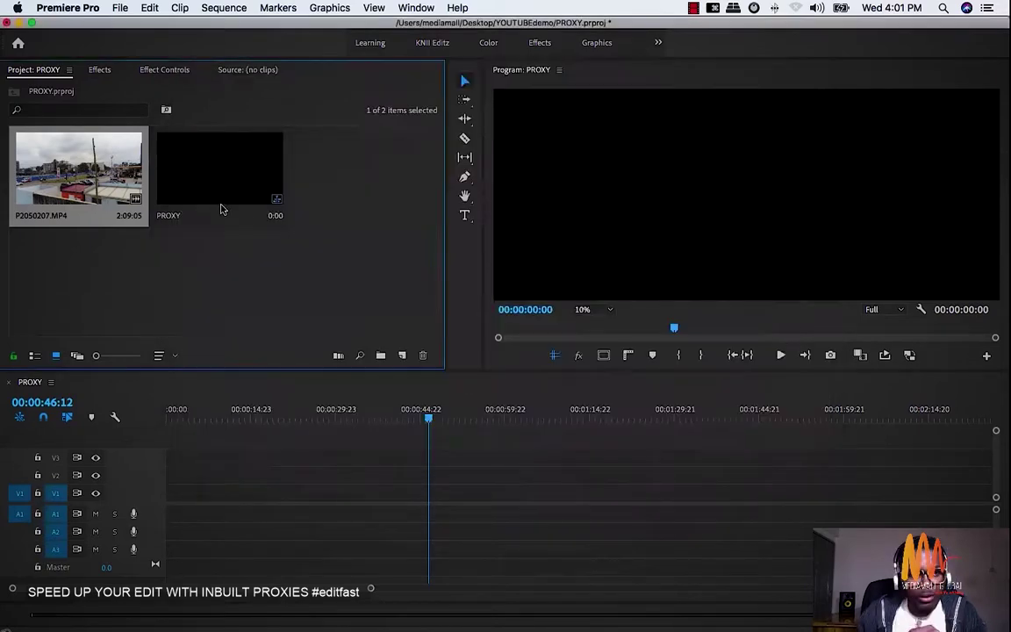
- Mark a section of P2050207.MP4 ending at 00:01:26:08 and place it at the start of the PROXY sequence on V1 and A1
double_click(76, 161)
click(160, 331)
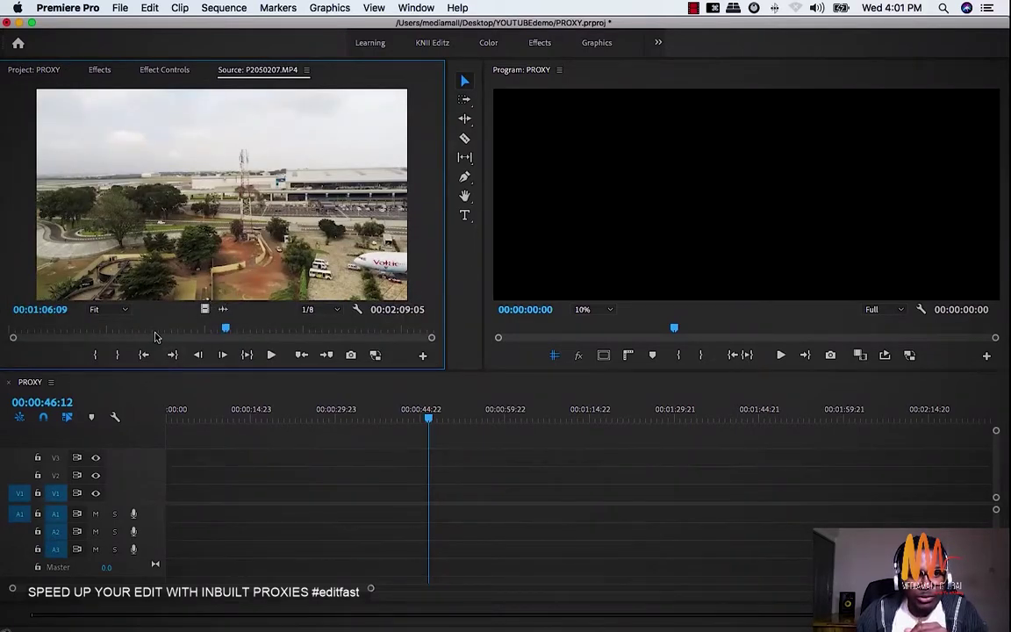
click(95, 355)
click(291, 330)
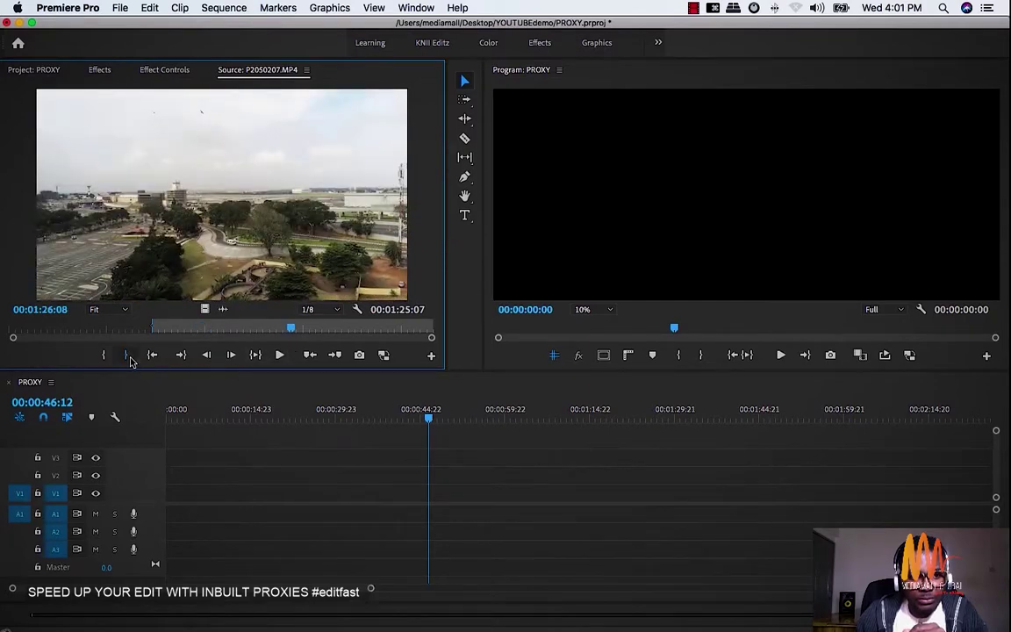
click(125, 354)
drag(294, 278, 149, 457)
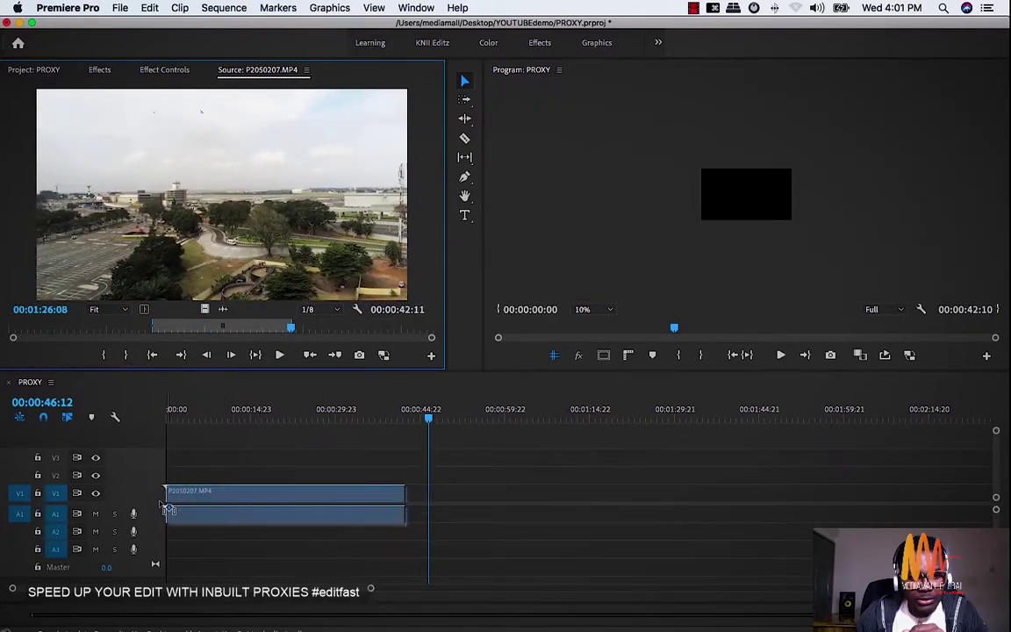
click(624, 364)
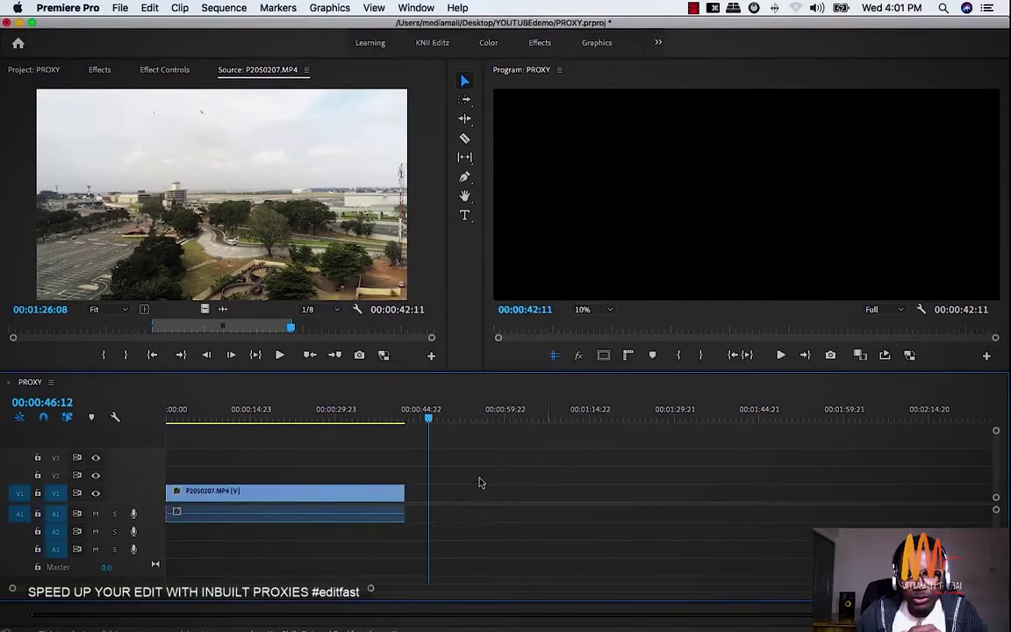
- Move the playhead to 00:00:17:21 and show the timeline clip's Motion bounds over the program frame
click(268, 418)
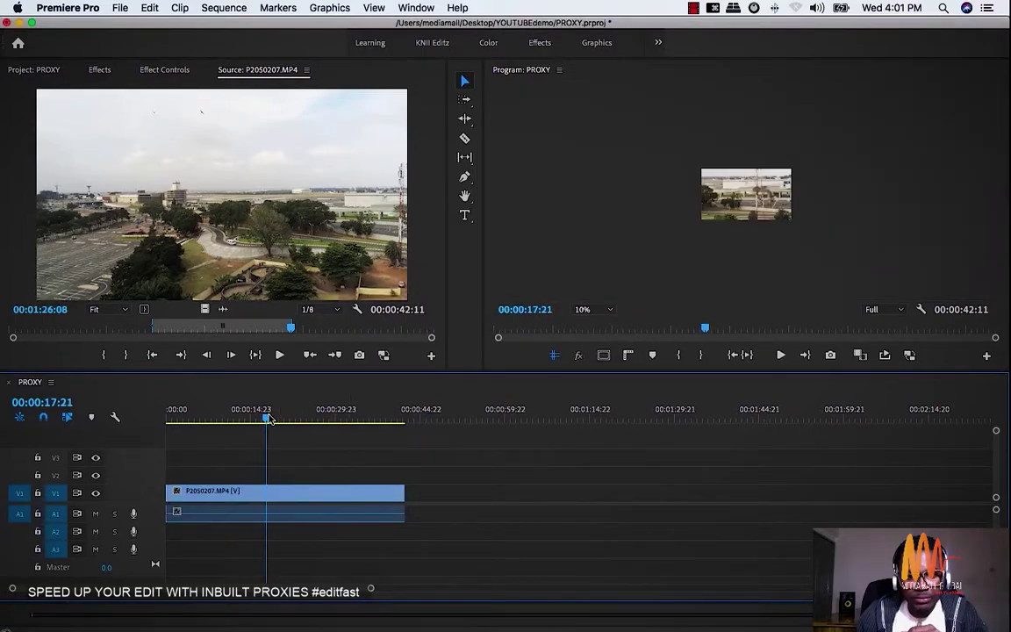
click(304, 503)
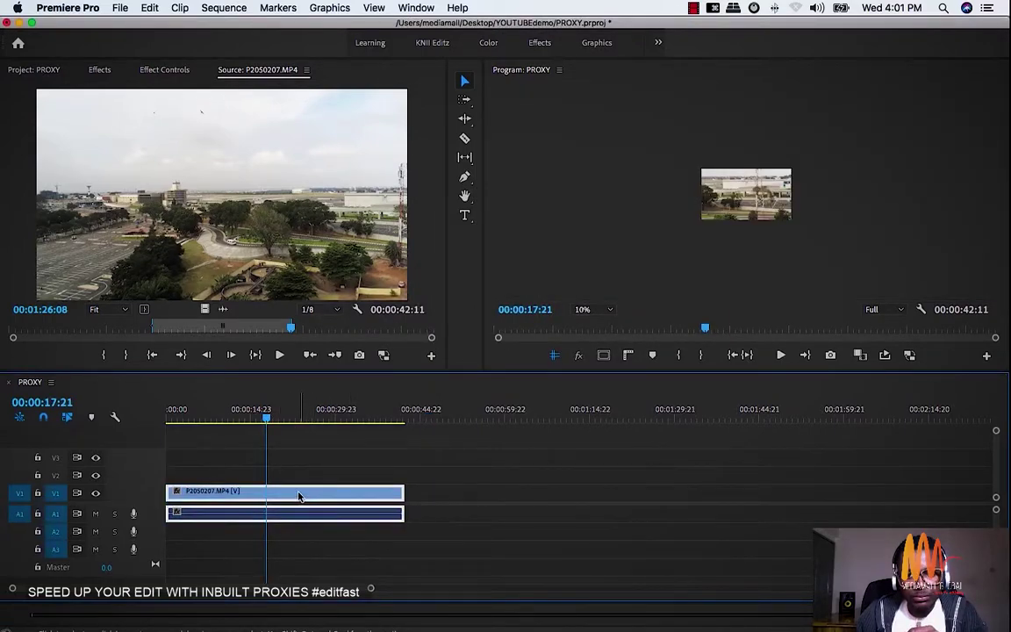
click(165, 70)
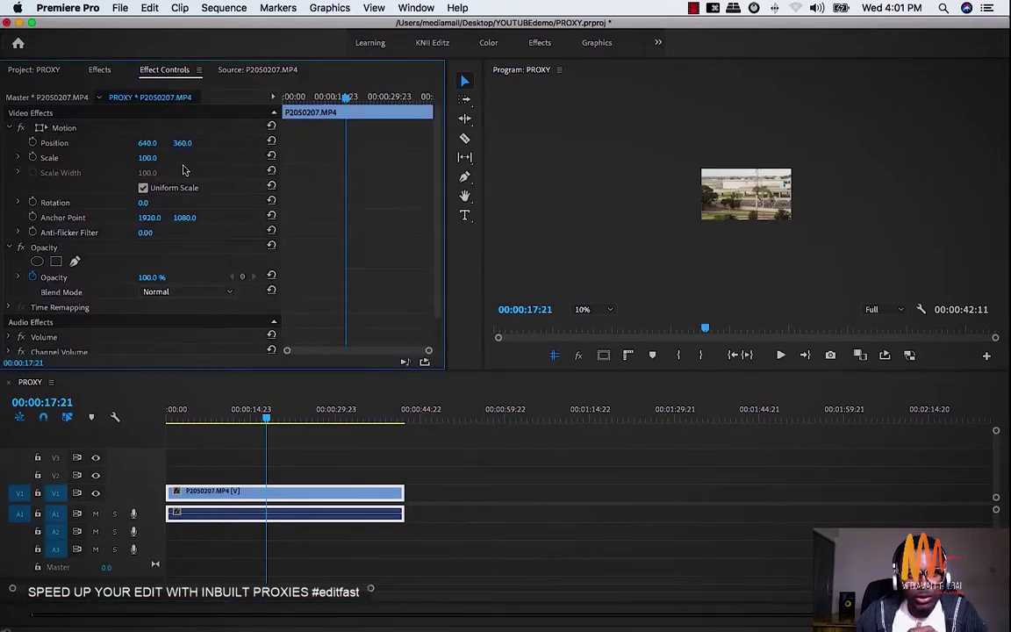
click(65, 129)
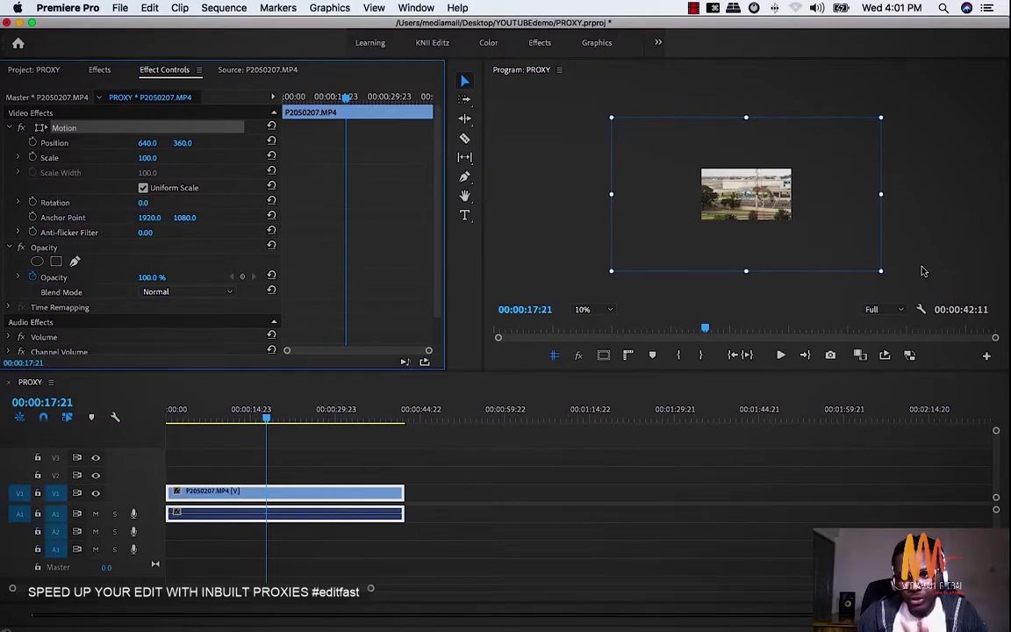
- Save the project and scale the timeline clip to the sequence's frame size
key(super+s)
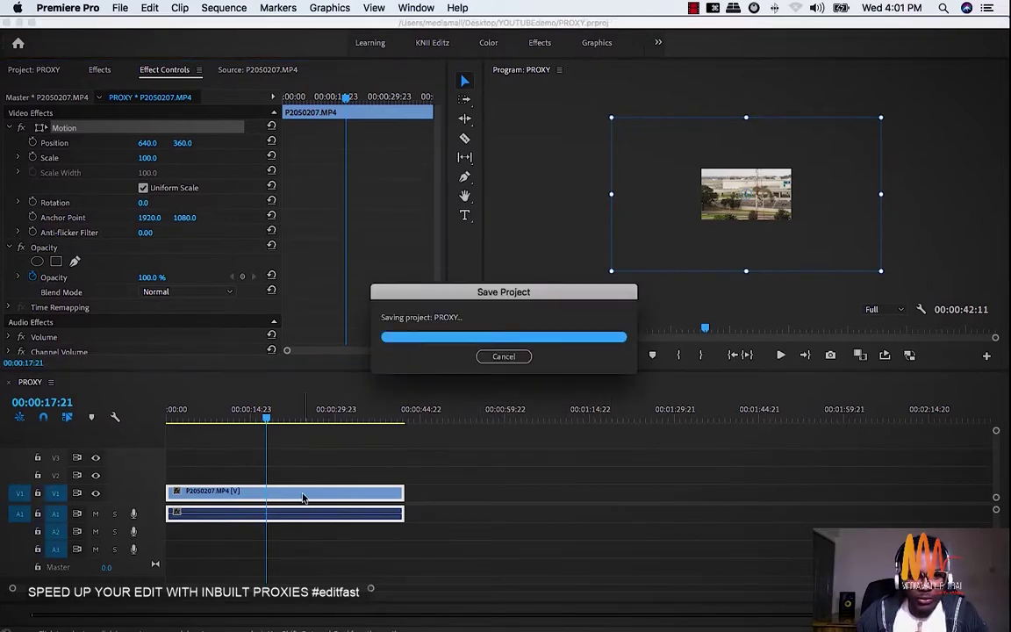
right_click(279, 491)
click(324, 462)
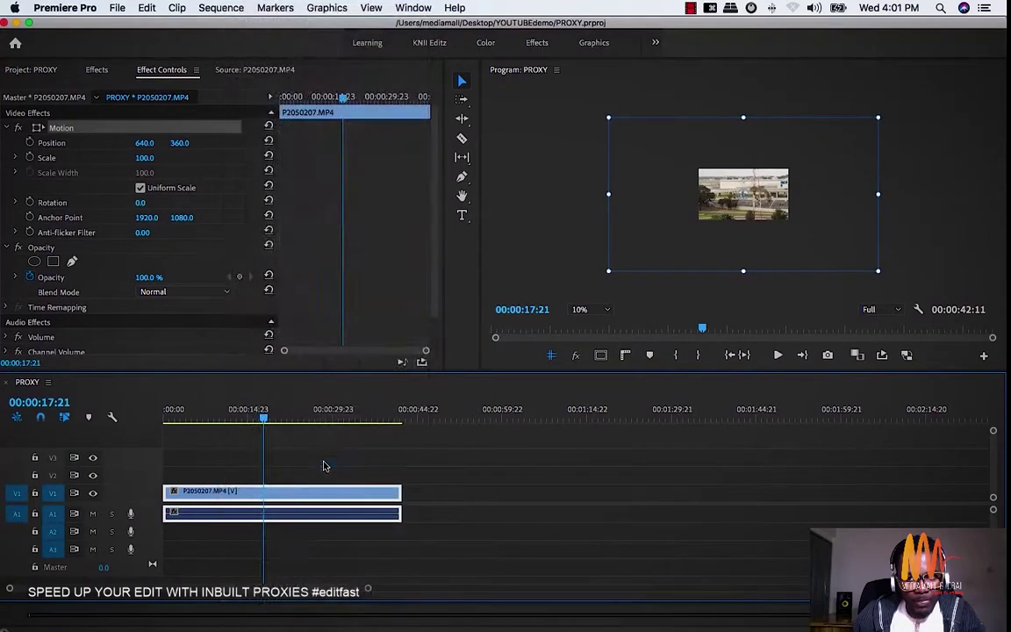
- Set the Program monitor's zoom level to Fit
click(600, 309)
click(599, 310)
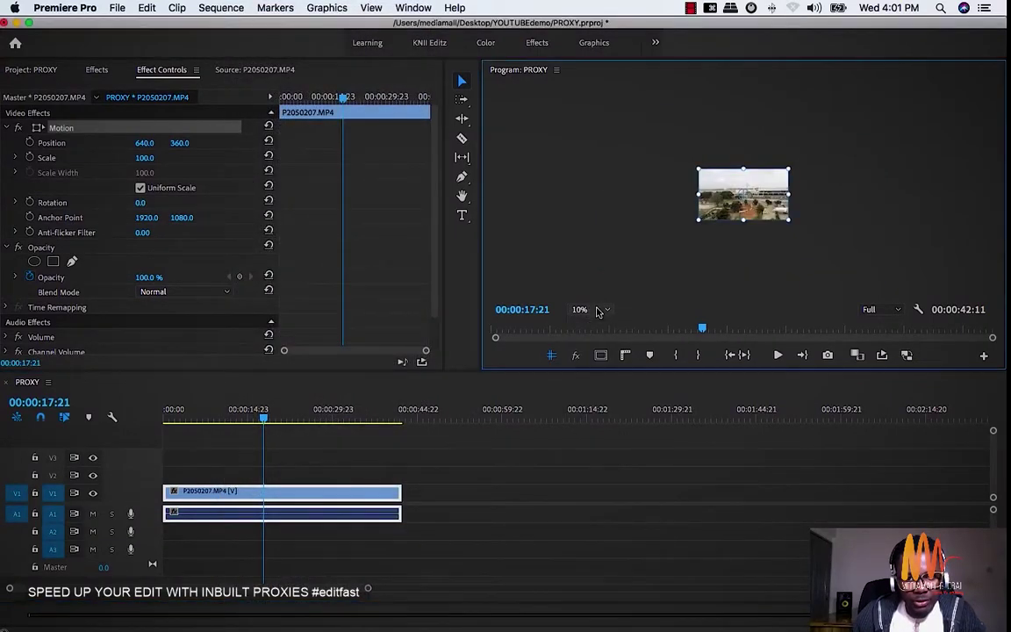
click(600, 309)
click(588, 323)
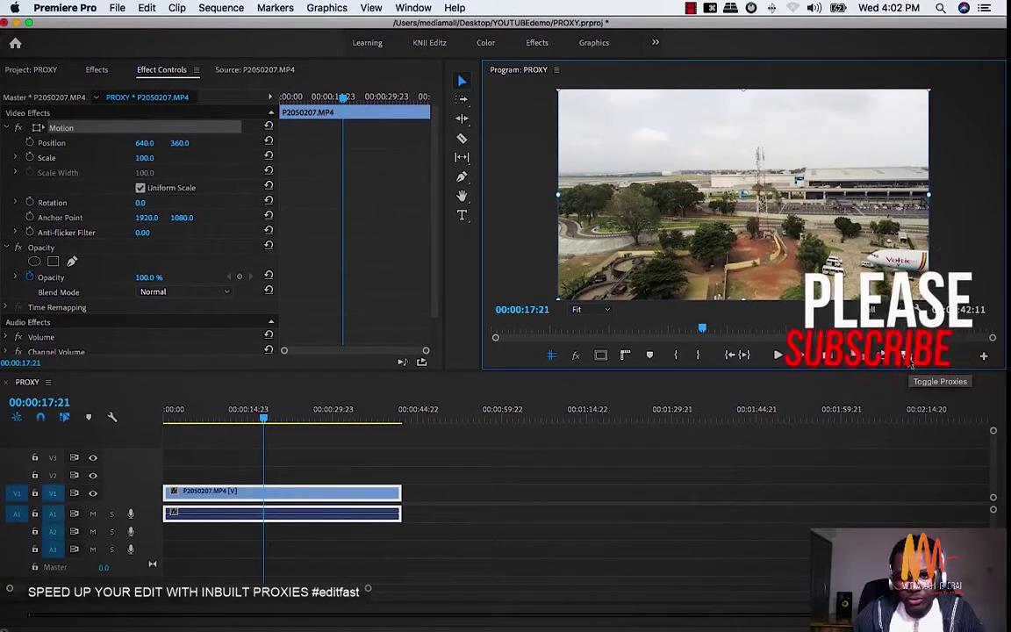
- Add the Toggle Proxies button to the Program monitor's controls with the Button Editor
click(984, 359)
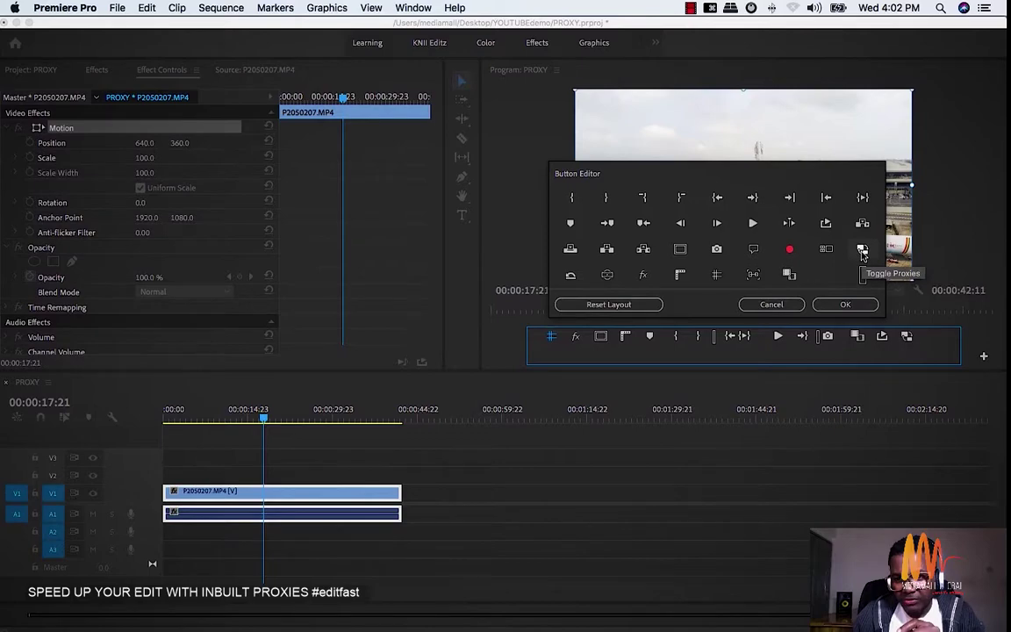
drag(863, 252, 907, 337)
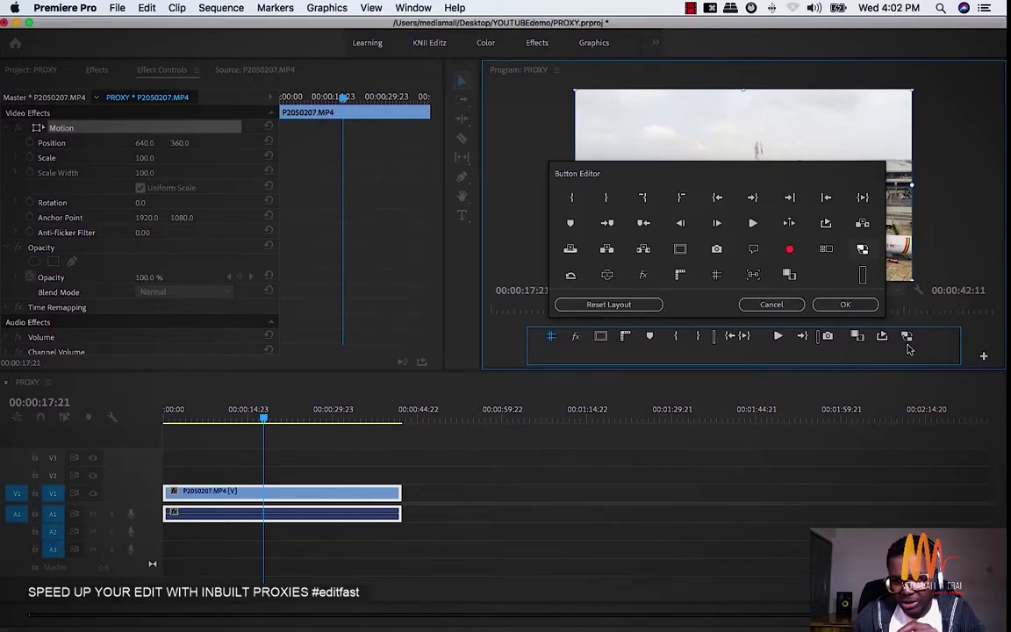
key(Return)
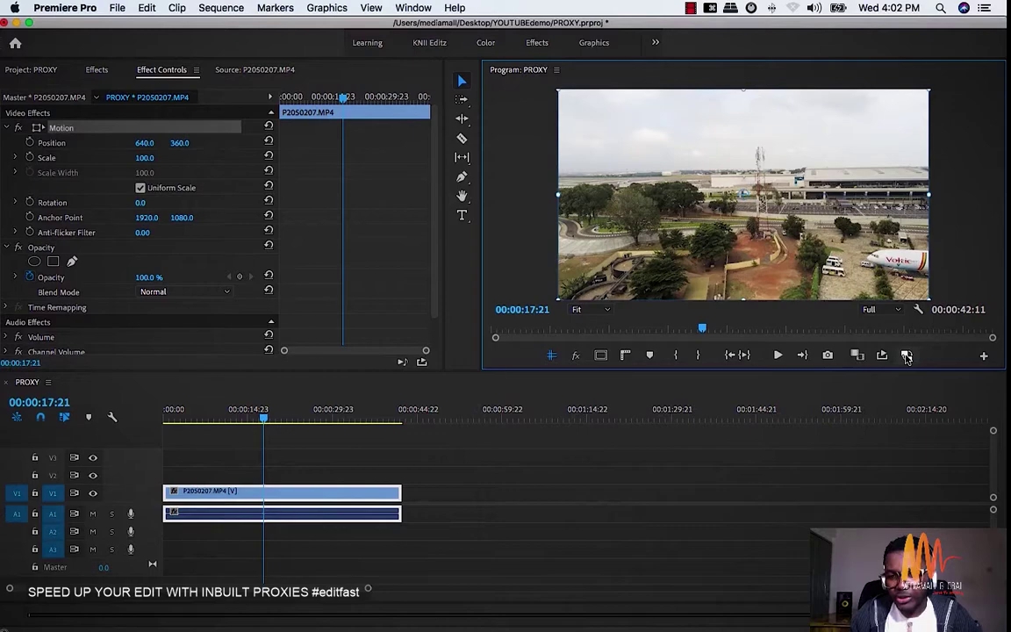
- Turn on proxies and play the sequence from 00:00:17:21
click(908, 356)
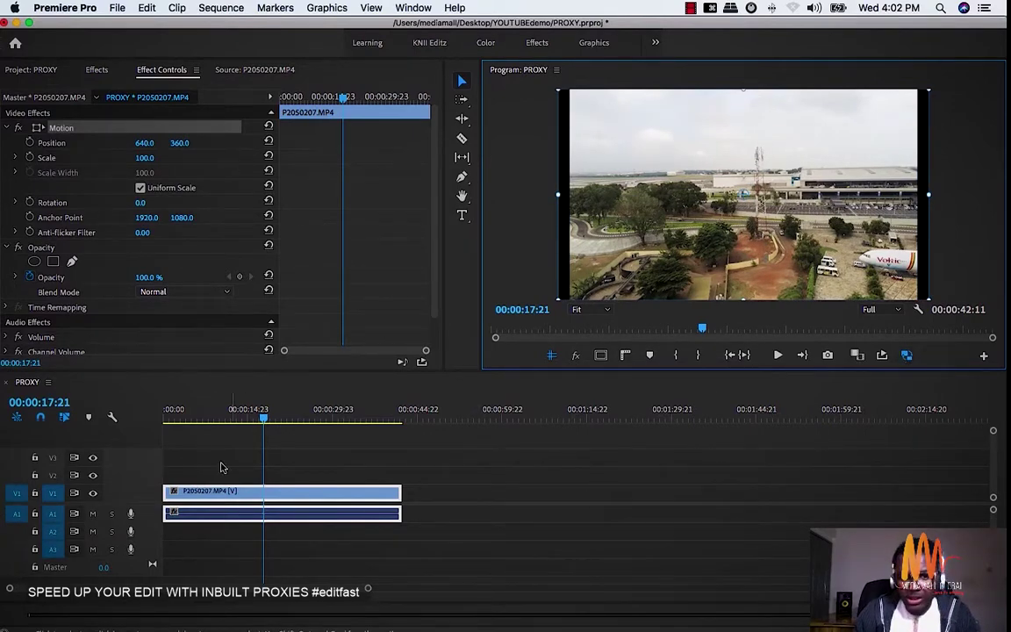
key(space)
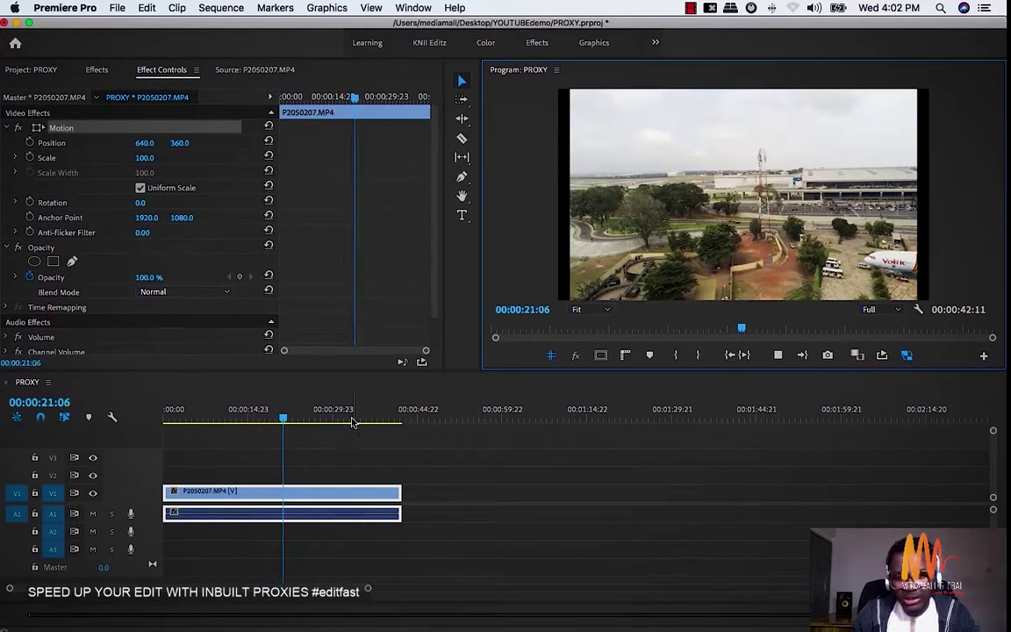
- Cut the timeline clip at 00:00:12:07, 00:00:22:05 and 00:00:32:10
click(233, 419)
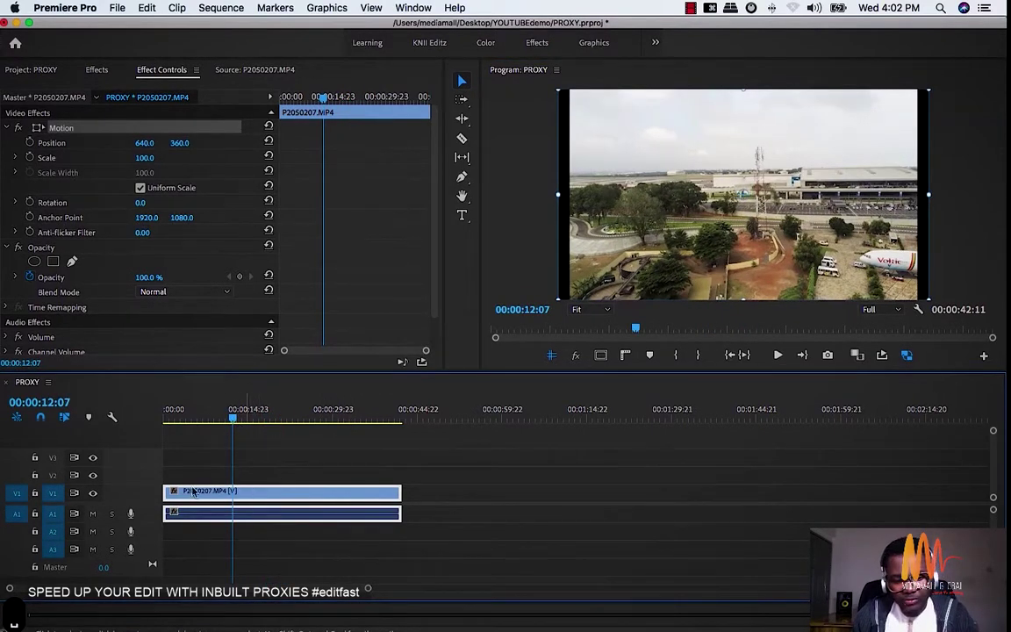
key(c)
click(233, 492)
click(288, 409)
key(c)
click(288, 492)
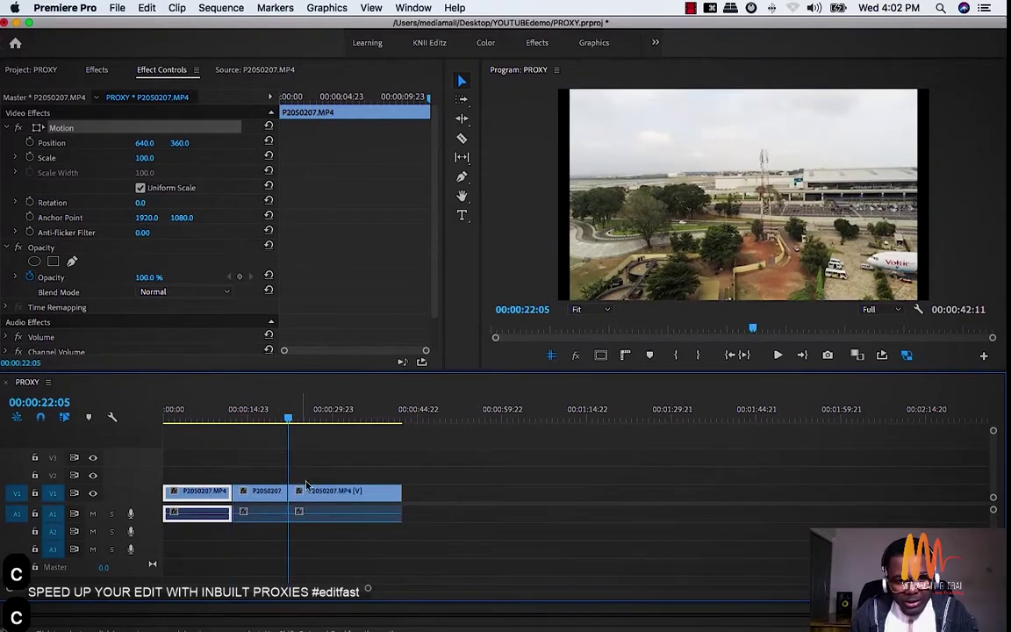
click(346, 409)
key(c)
click(345, 491)
- Rearrange the four cut segments within 00:00:32:10, keeping three on V1 and A1 and overlapping one on V2 and A2
drag(316, 512, 456, 512)
drag(261, 512, 665, 509)
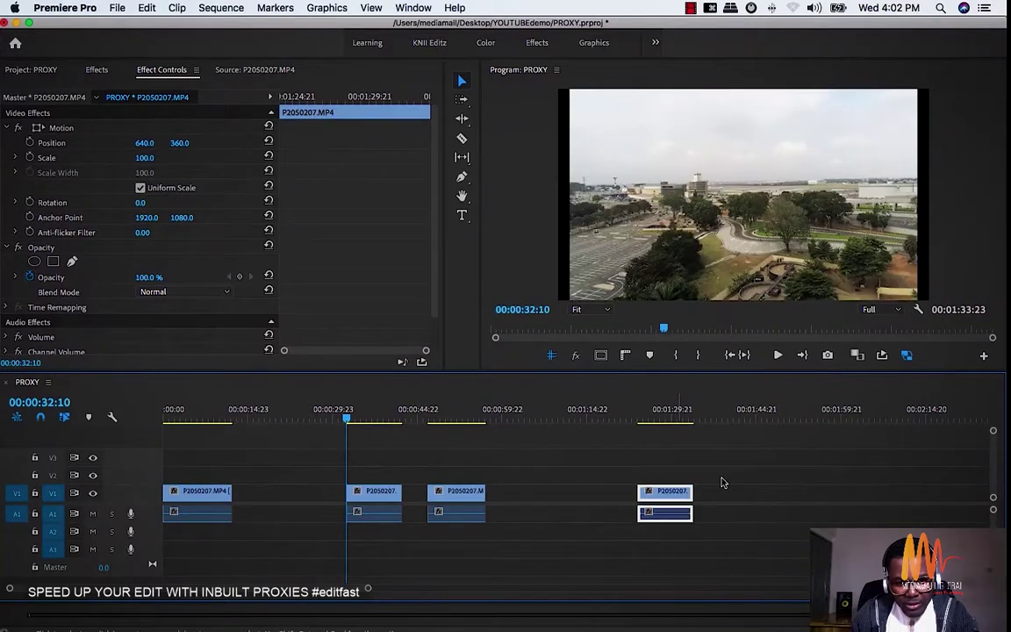
drag(700, 470, 289, 527)
drag(367, 508, 243, 507)
click(391, 497)
click(338, 517)
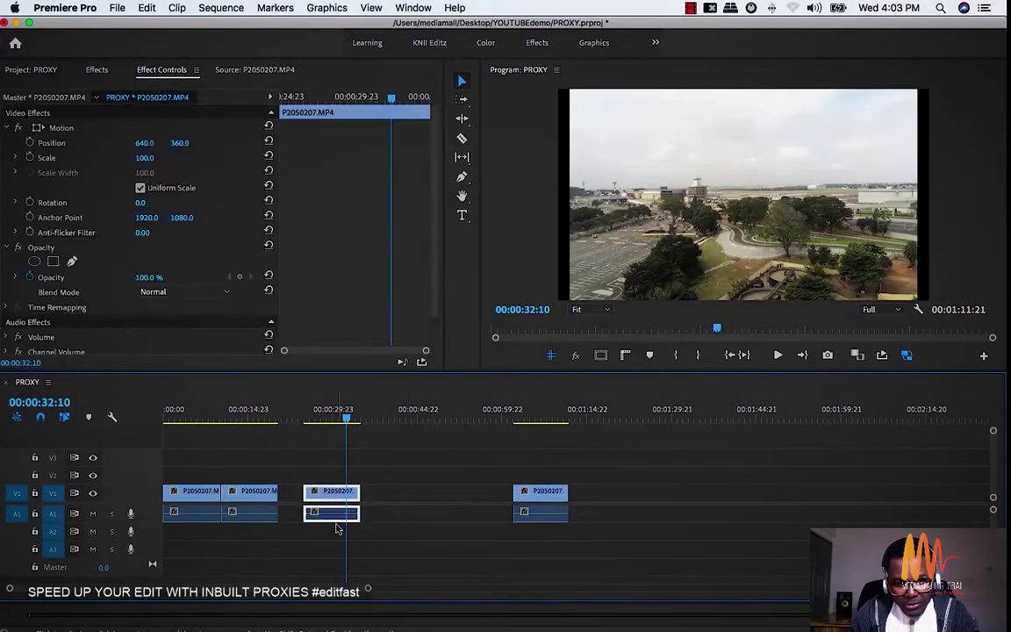
mouse_move(336, 517)
mouse_down()
mouse_move(327, 509)
mouse_move(323, 531)
mouse_up()
drag(322, 459, 278, 476)
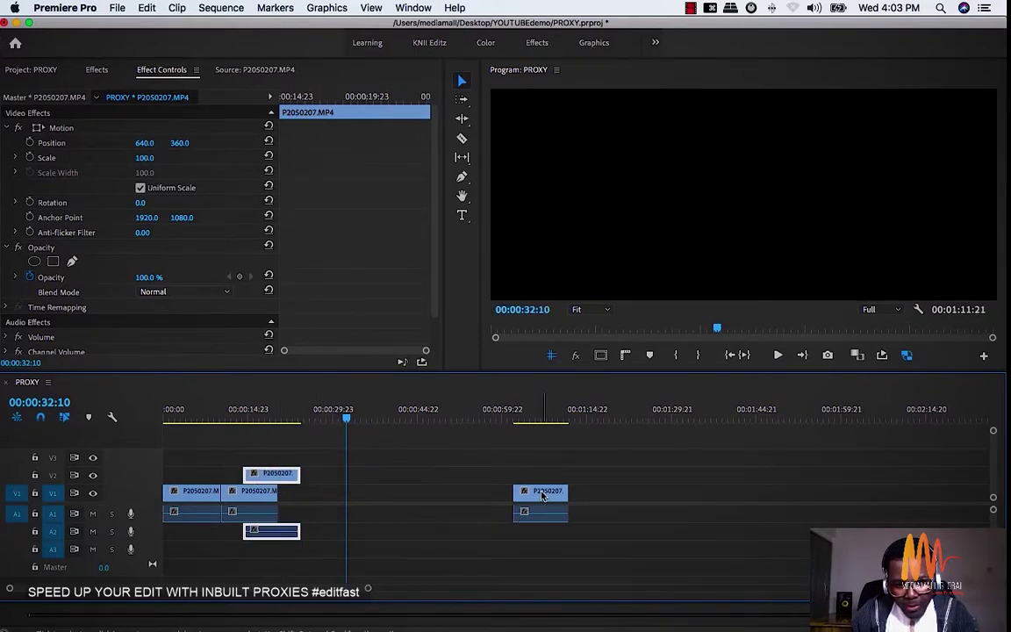
drag(553, 495, 329, 500)
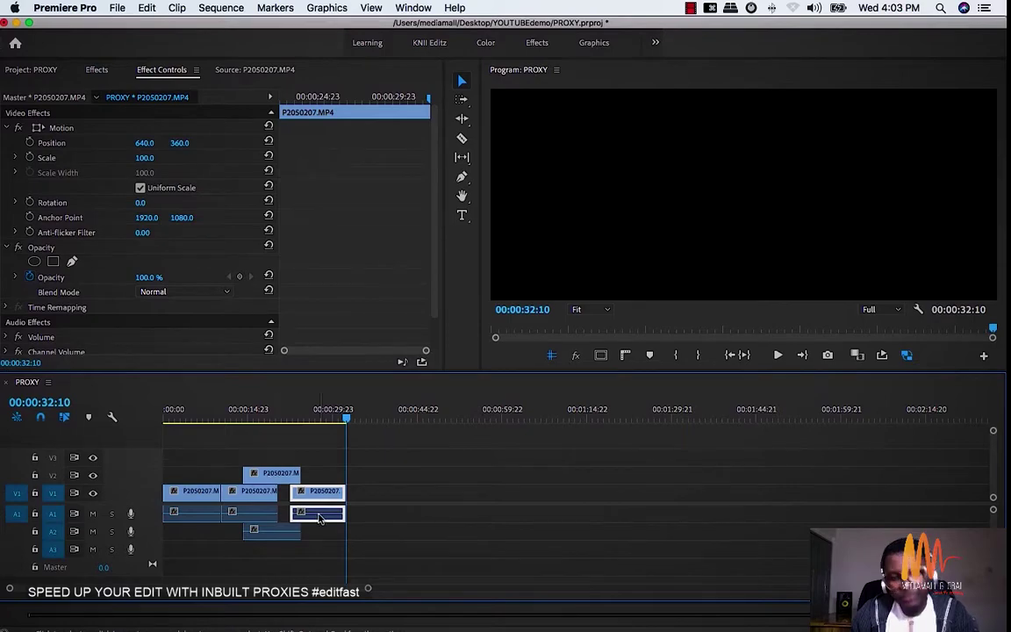
key(super+a)
click(387, 469)
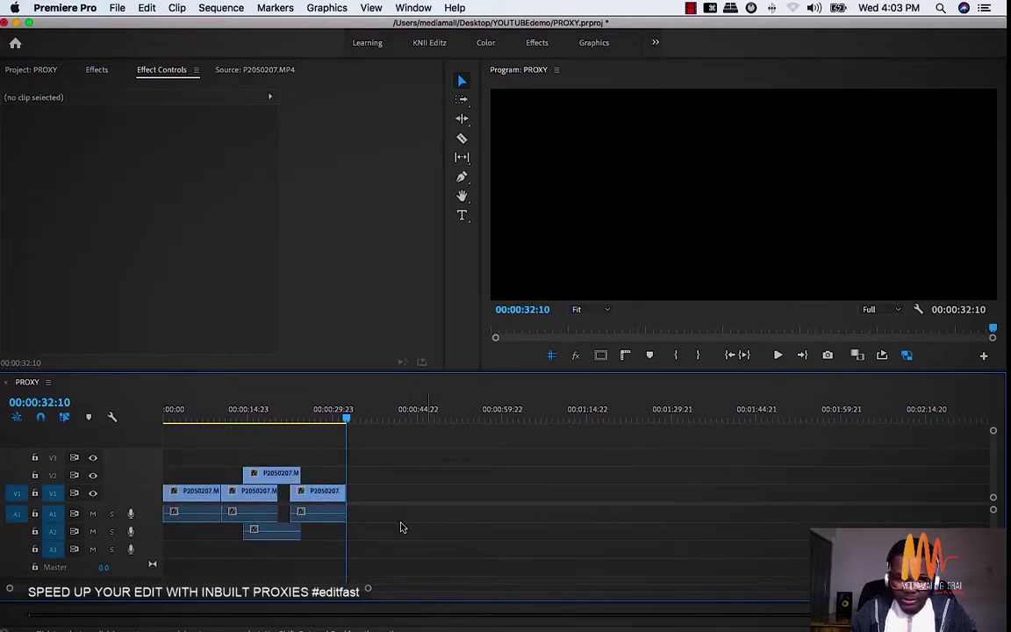
- Turn off proxies at 00:00:04:14, then play and scrub through the edited segments with the original media
click(188, 413)
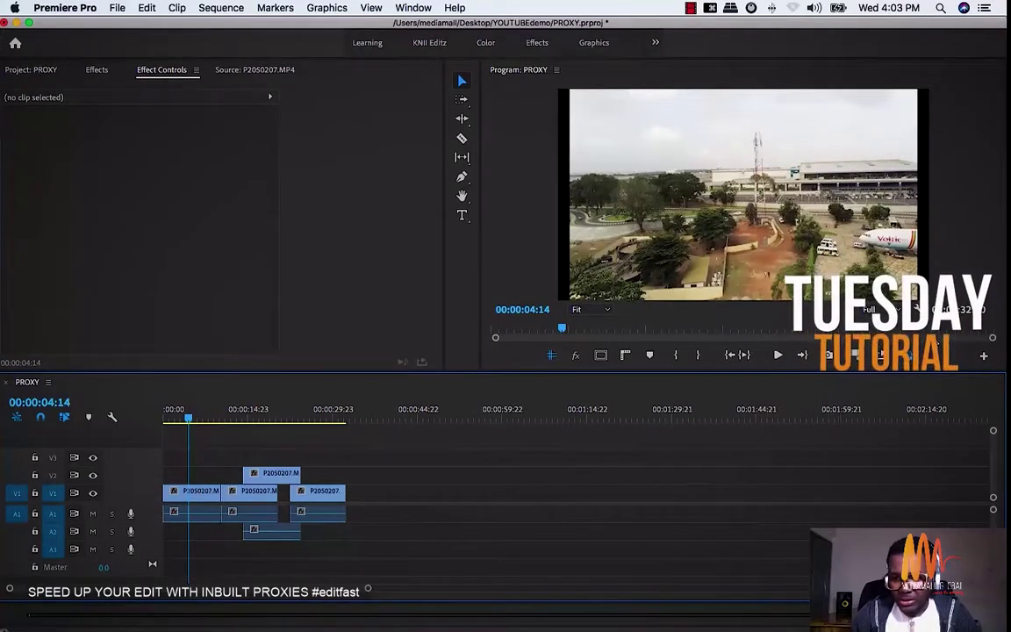
click(910, 356)
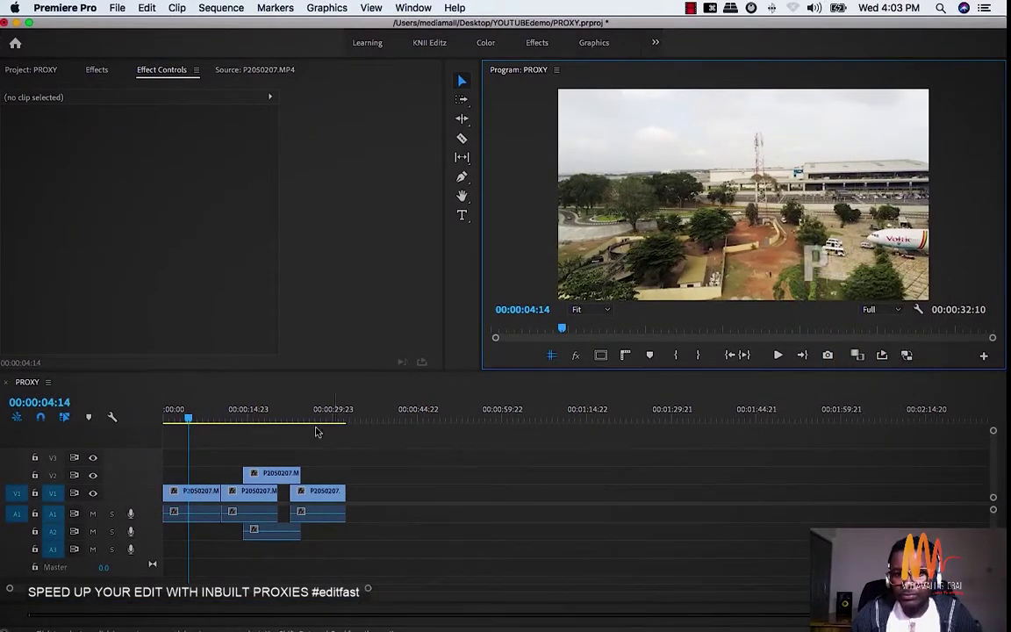
key(space)
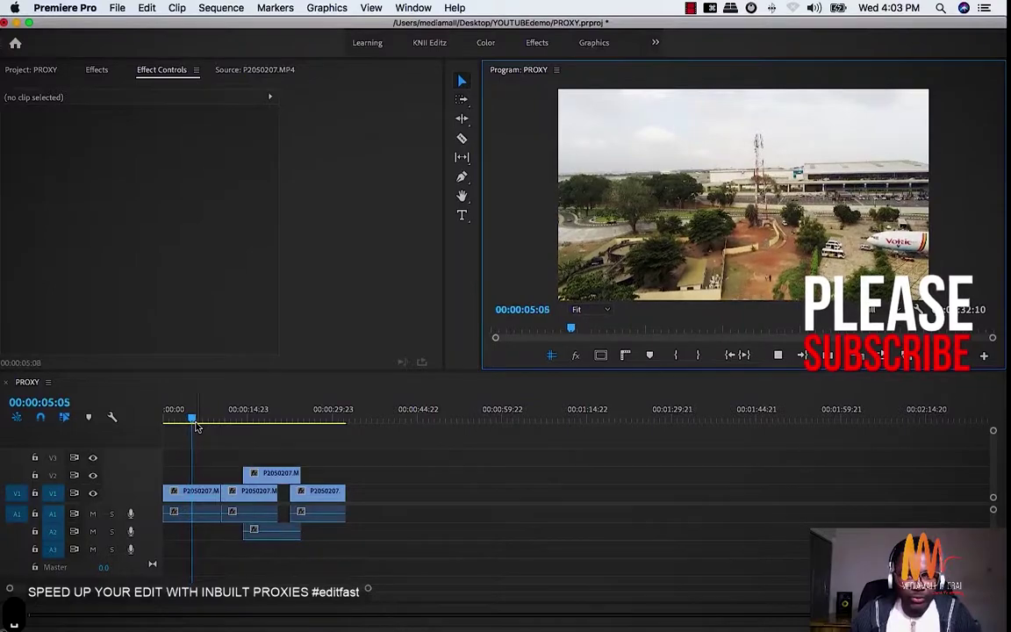
drag(198, 427, 301, 471)
- Turn proxies back on and scrub the sequence to 00:00:11:07
click(907, 355)
drag(249, 462, 226, 462)
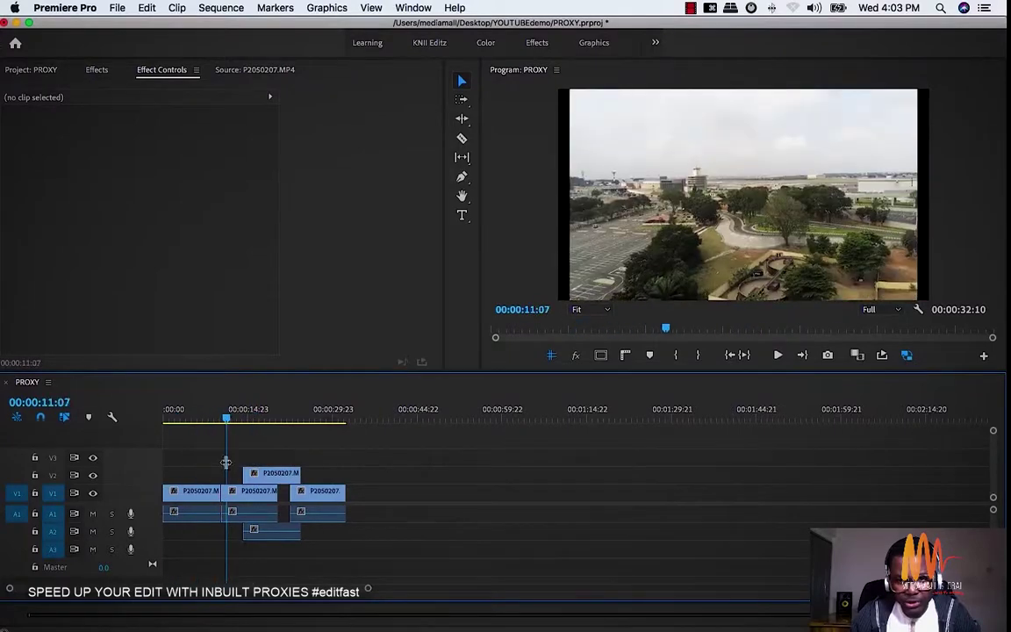
click(909, 356)
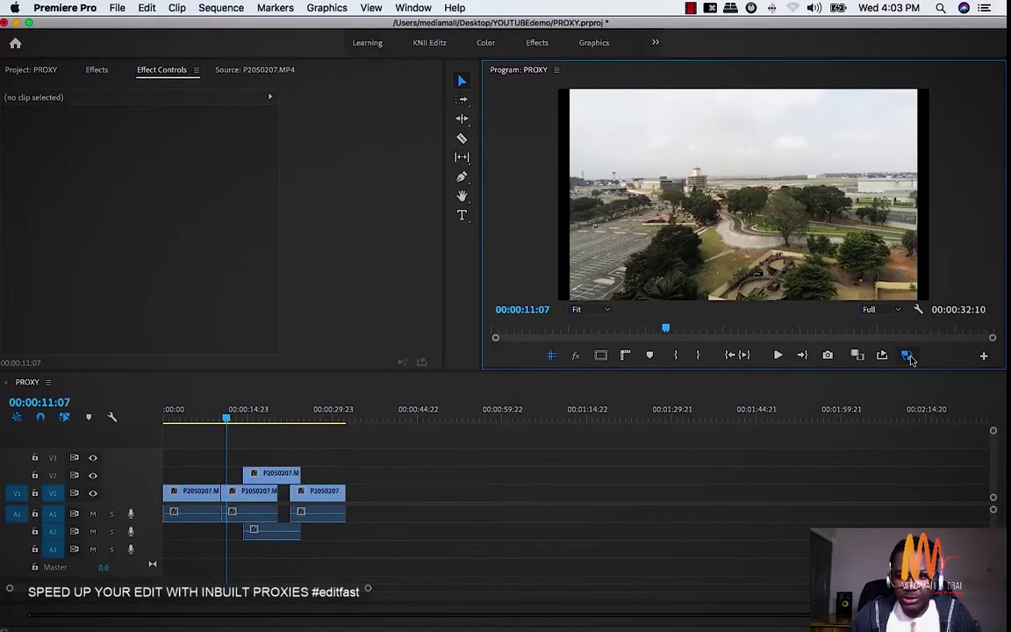